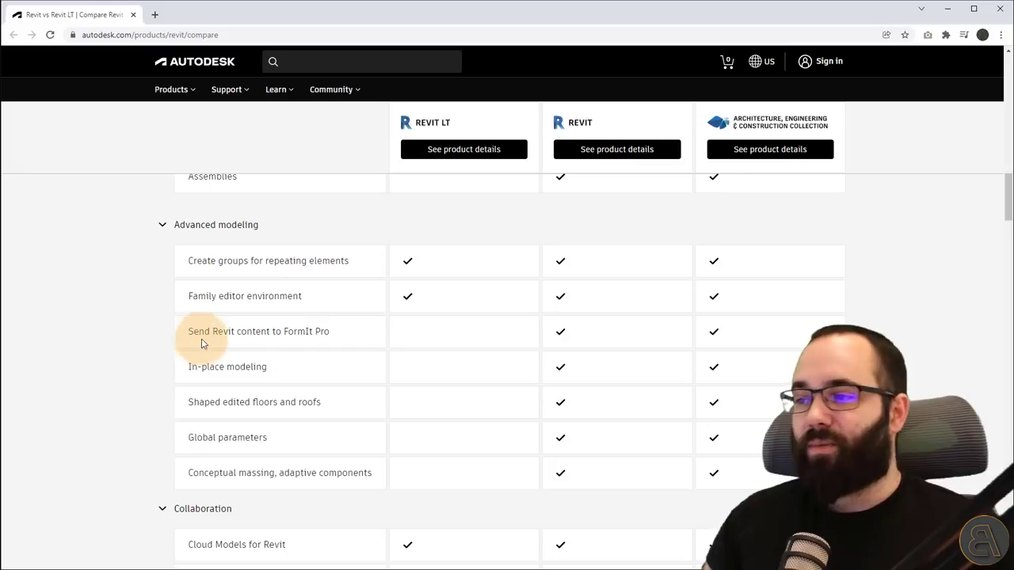
Scroll the compare page to the Advanced modeling rows for In-place modeling and shape-edited floors.
scroll(348, 341, "down", 1)
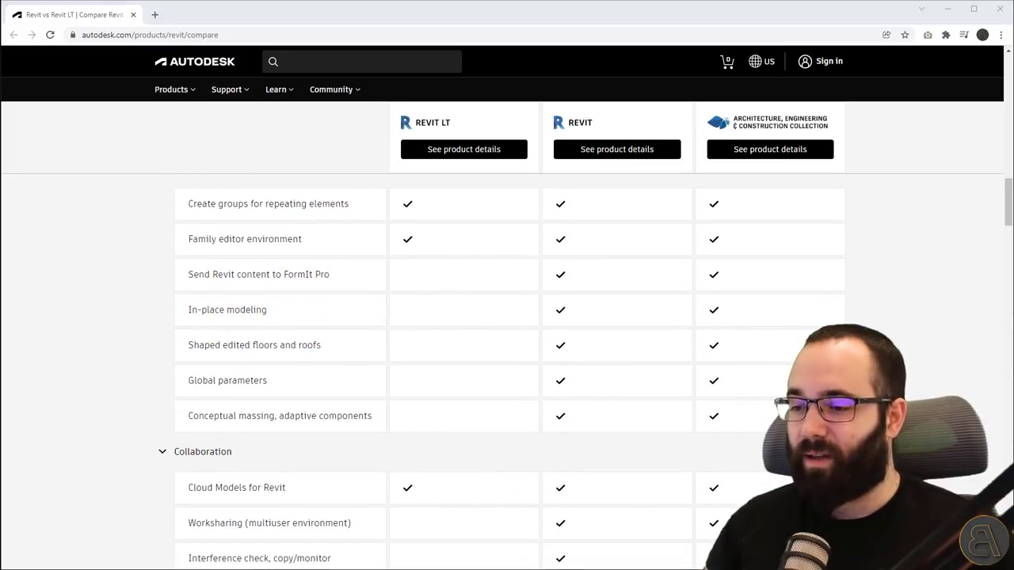
left_click(519, 567)
Start an in-place model in the Generic Models category, keeping the name Generic Models 1.
left_click(54, 25)
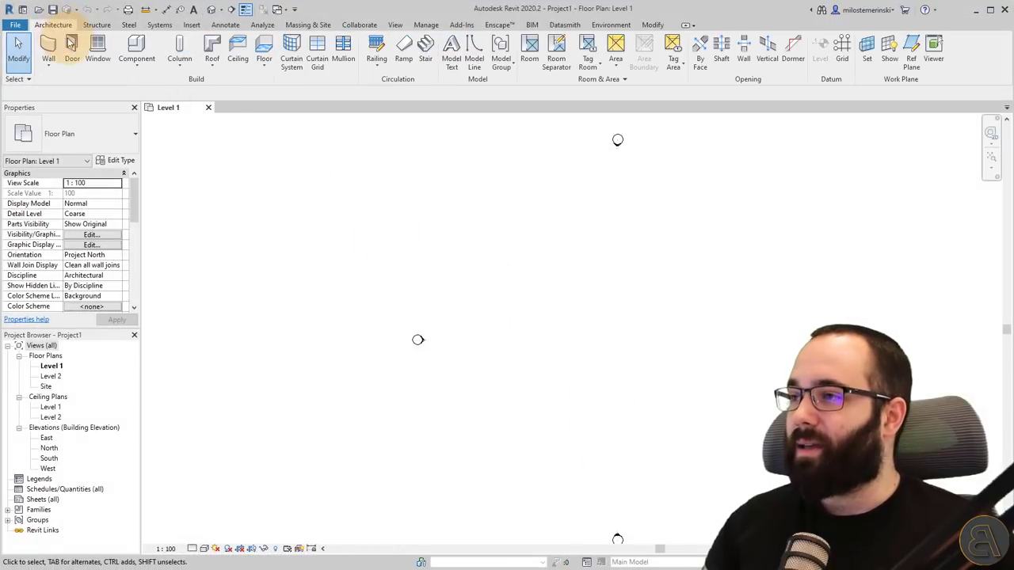
left_click(135, 67)
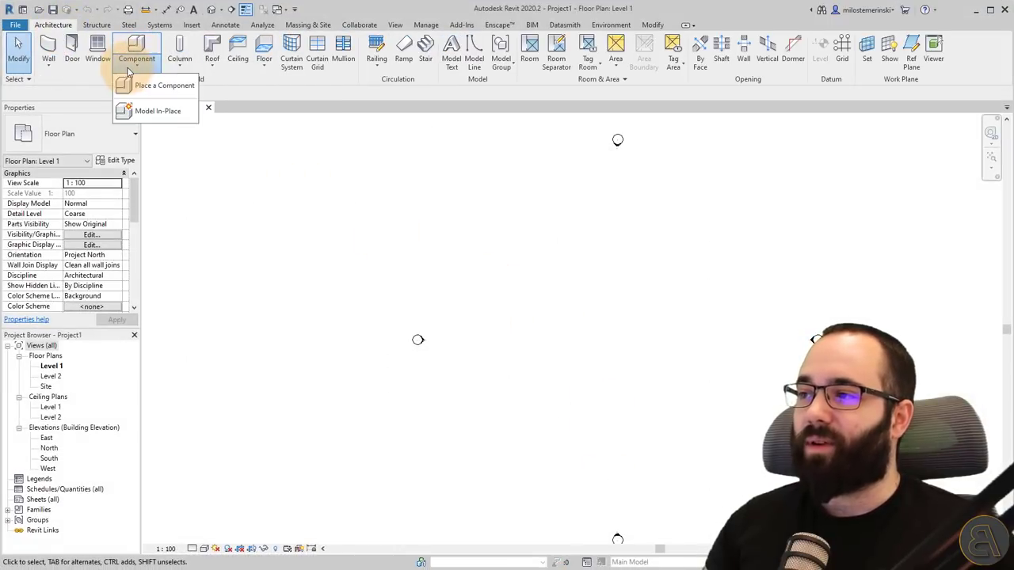
left_click(143, 117)
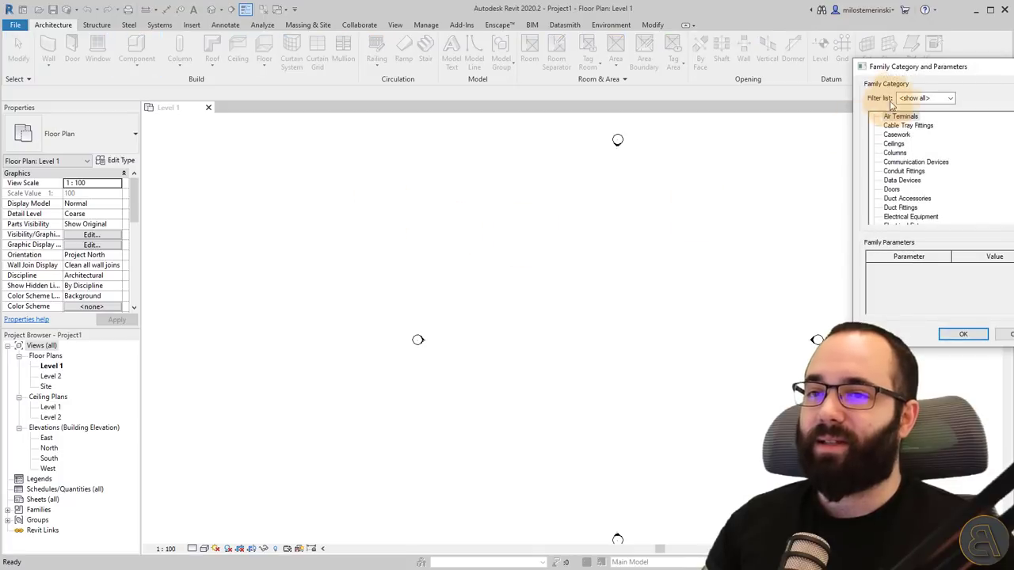
left_click_drag(922, 71, 391, 108)
scroll(386, 223, "down", 2)
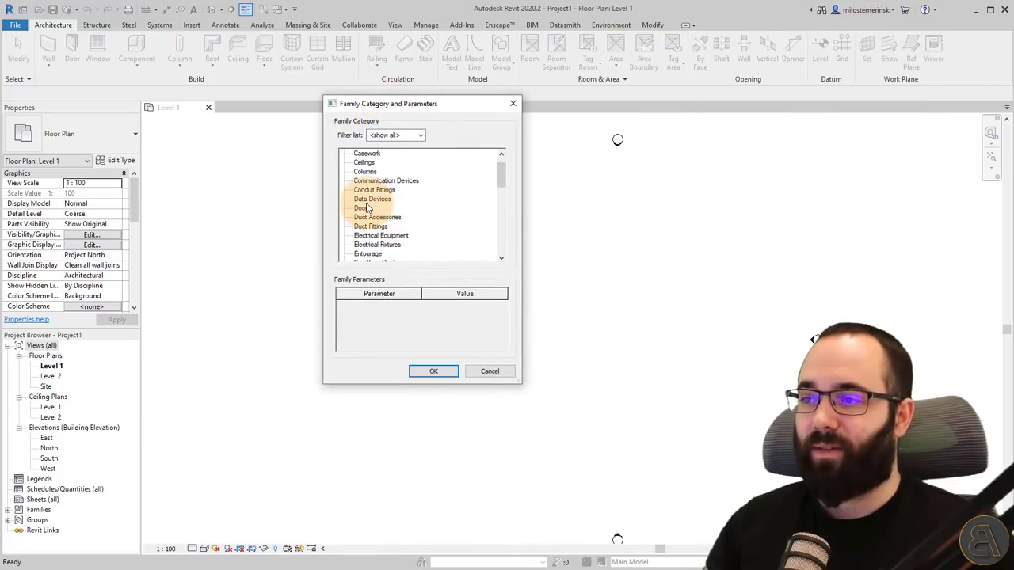
scroll(386, 223, "down", 2)
left_click(434, 371)
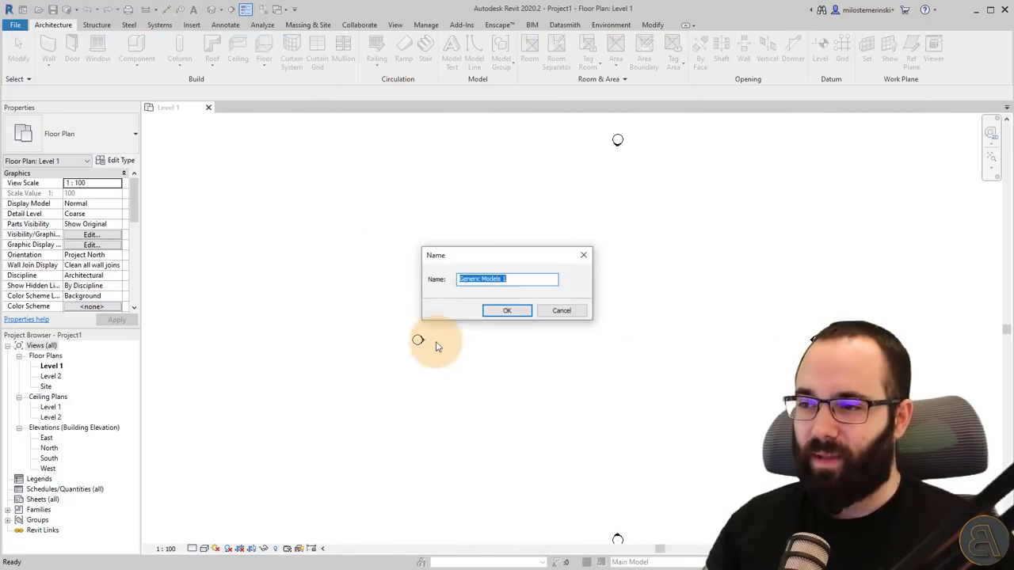
left_click(511, 312)
Extrude an 8000 x 4000 rectangle and finish the in-place model.
left_click(99, 47)
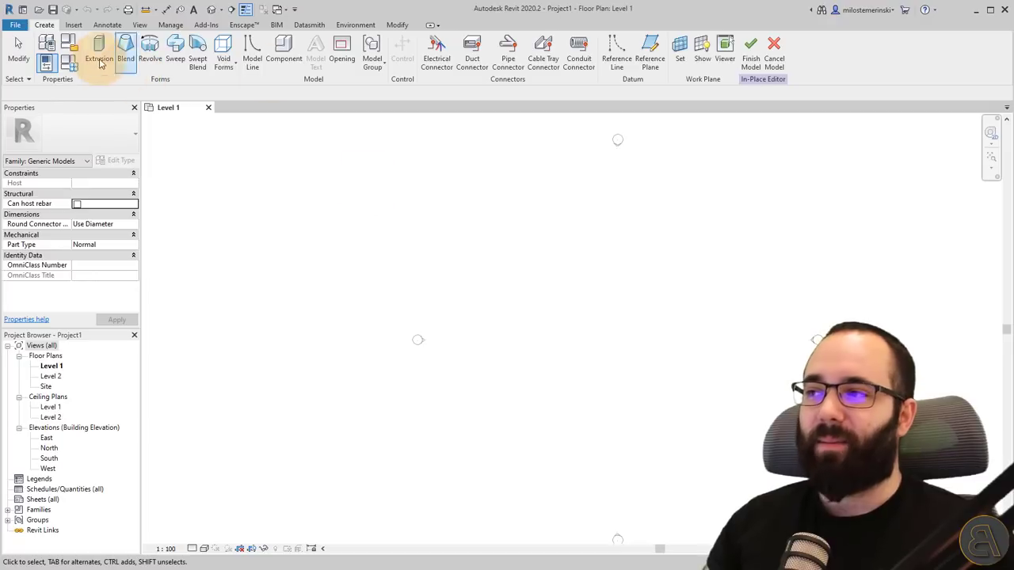
left_click(429, 40)
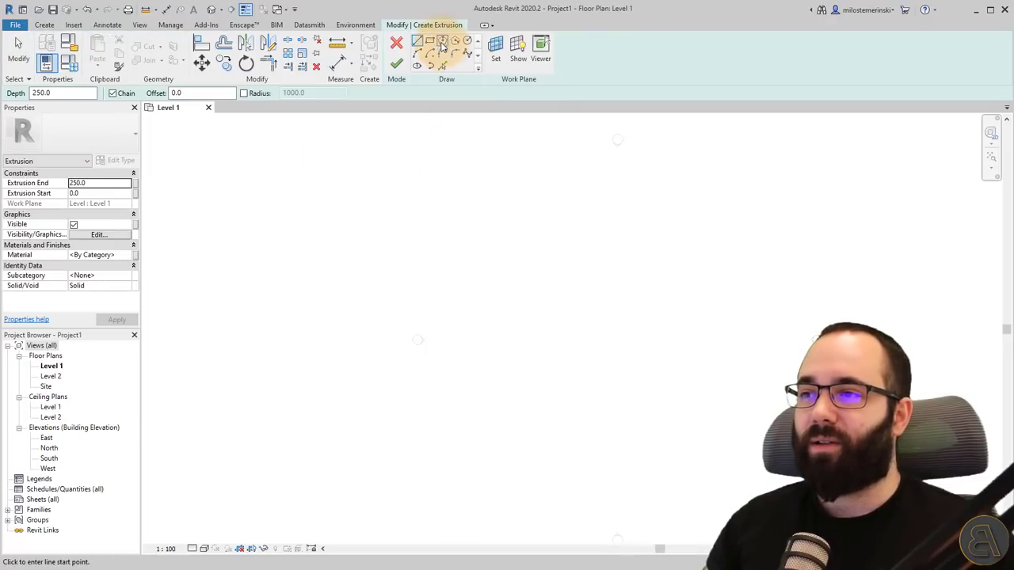
left_click(504, 272)
left_click(567, 304)
left_click(396, 64)
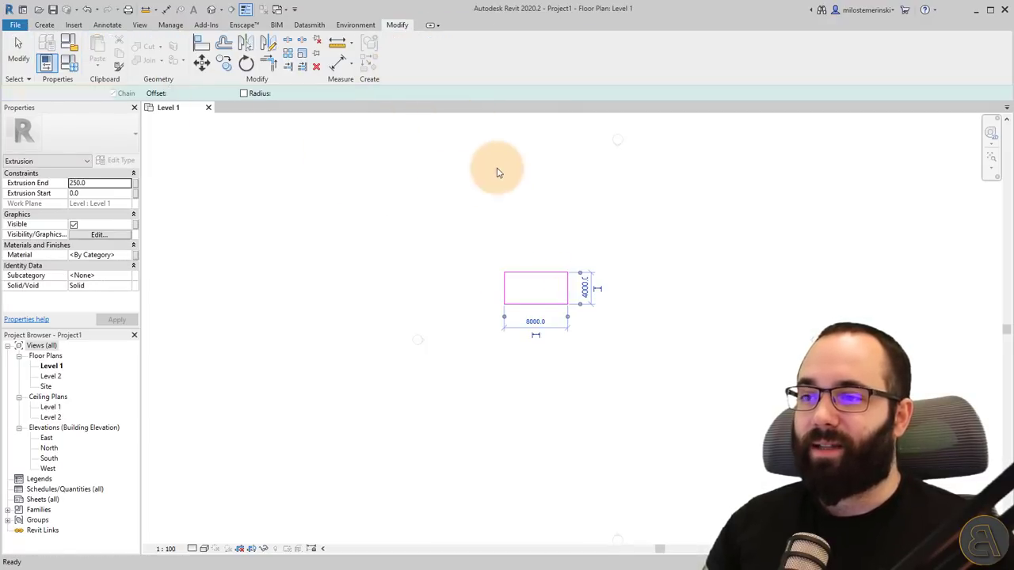
left_click(508, 209)
left_click(393, 66)
left_click(475, 190)
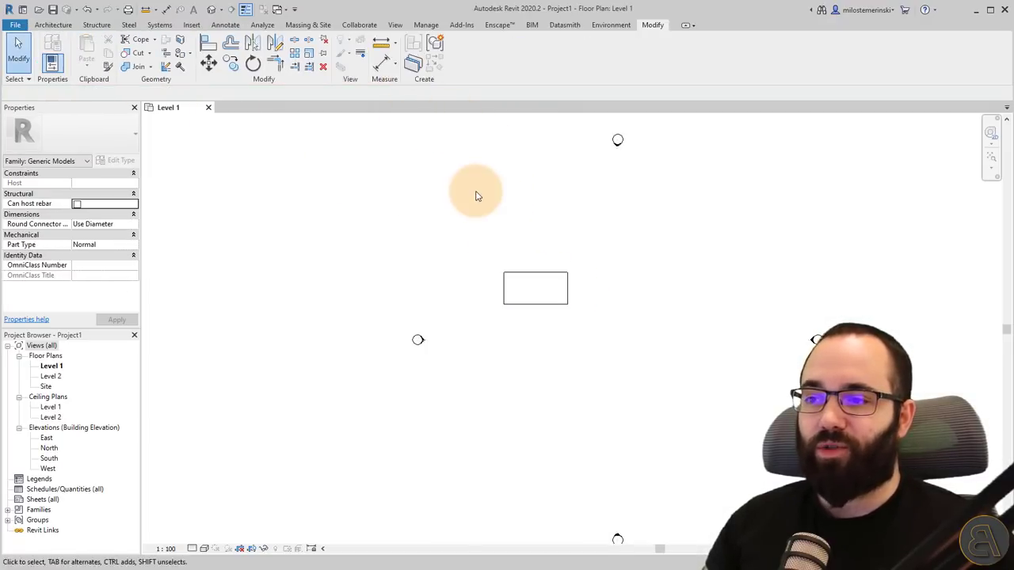
In the default 3D view, drag the box's top grip up to make it tall.
left_click(212, 11)
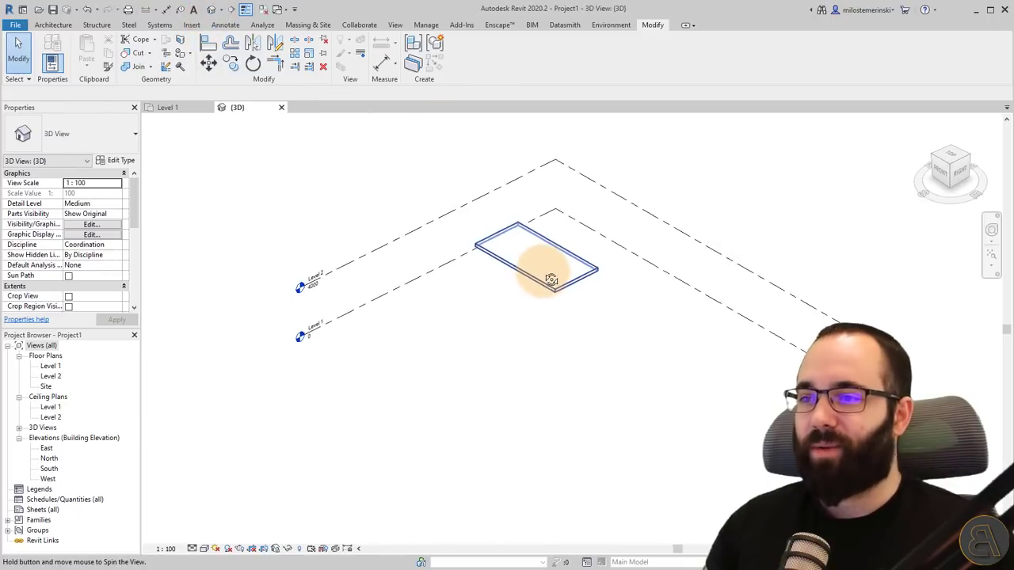
left_click(543, 267)
left_click_drag(537, 255, 536, 188)
left_click(491, 301)
middle_click_drag(491, 301, 440, 289)
left_click(241, 175)
Reopen the Architecture Component options and dismiss them without choosing anything.
left_click(53, 25)
left_click(98, 64)
left_click(137, 62)
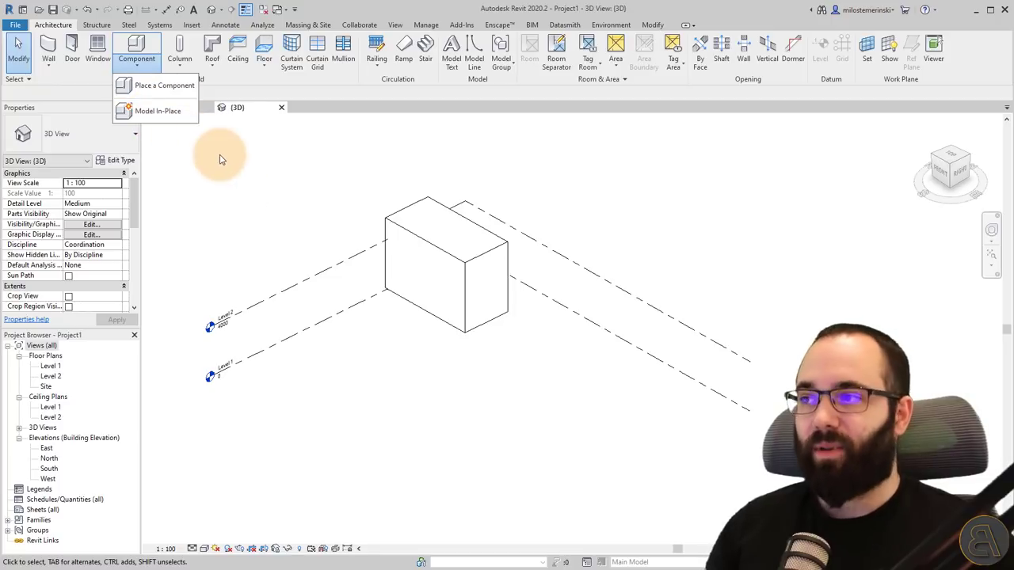
left_click(229, 179)
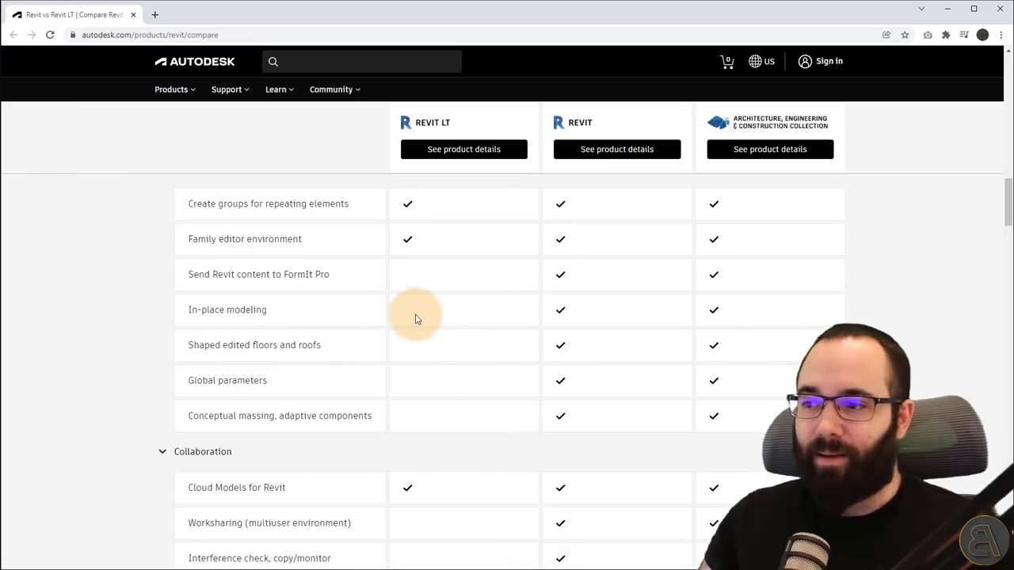
Scroll the compare table slightly to the In-place modeling and Shaped edited floors rows.
scroll(413, 311, "down", 1)
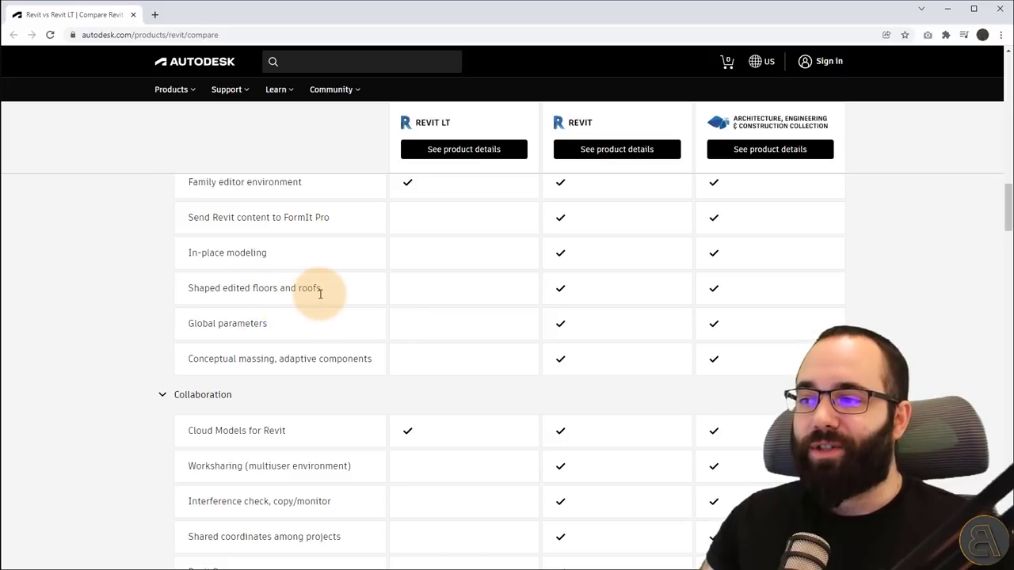
Create a rectangular 4900 x 10800 floor in the Revit 3D view.
left_click(489, 568)
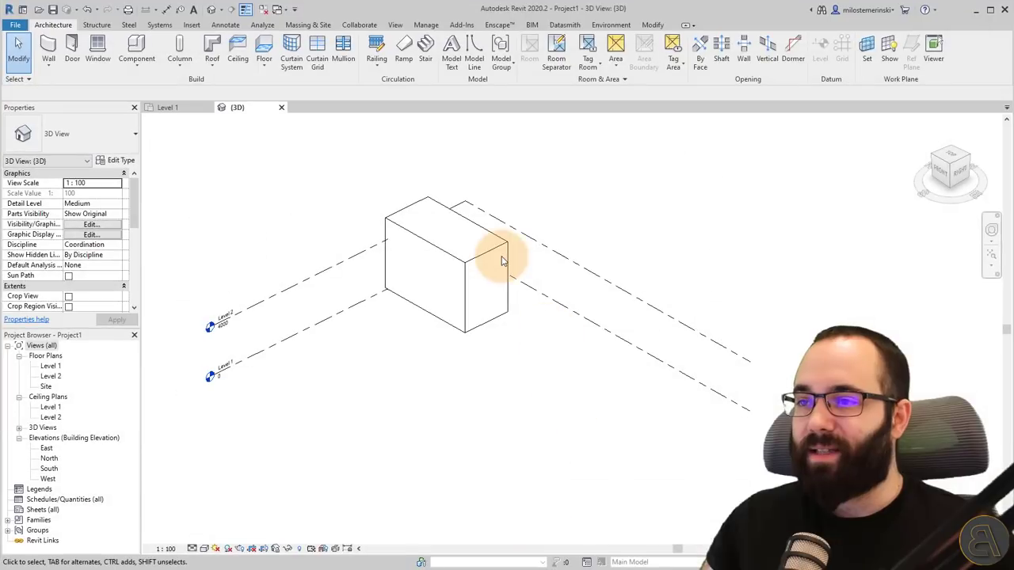
left_click(264, 49)
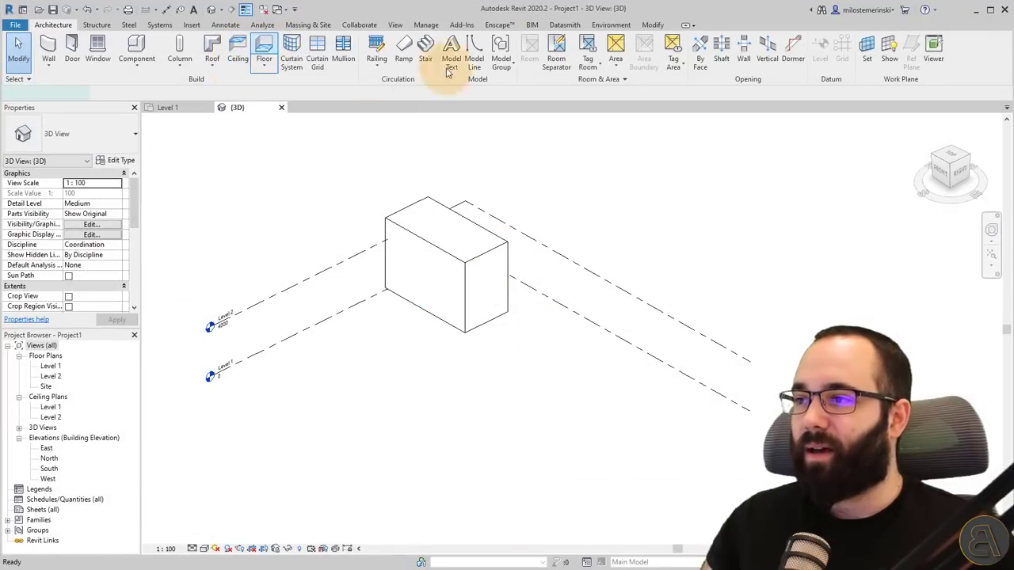
left_click(556, 39)
left_click(326, 367)
left_click(491, 408)
left_click(461, 64)
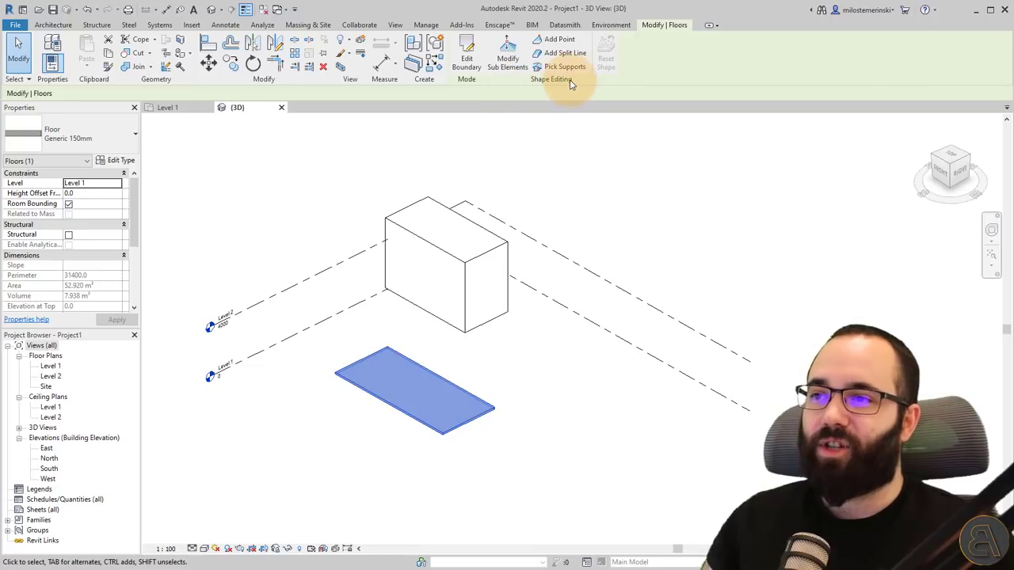
Raise one floor corner point to an elevation of 2200.
left_click(508, 57)
left_click(388, 346)
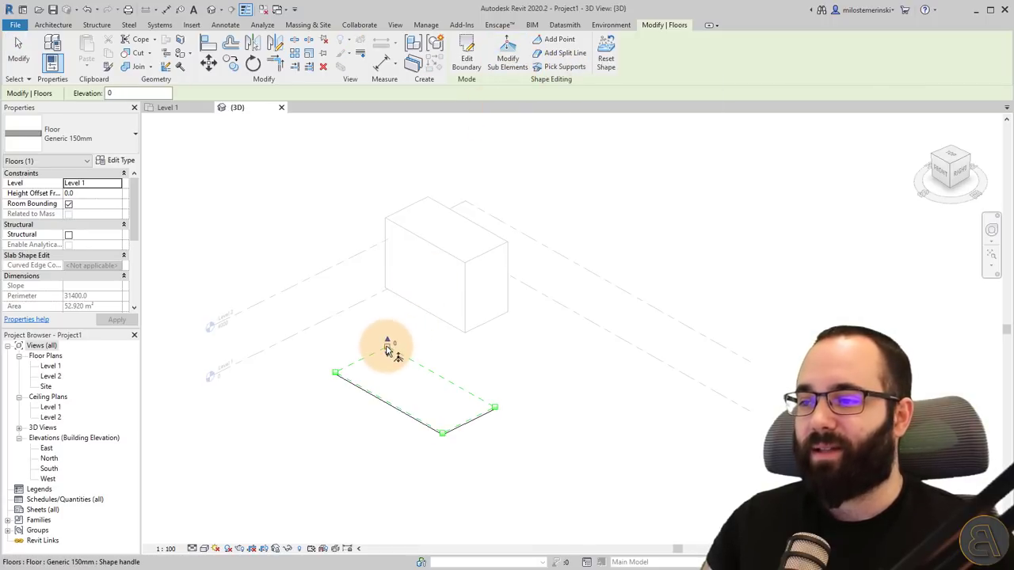
type("2200")
key("Return")
Add a new shape point at the centre of the floor.
left_click(458, 348)
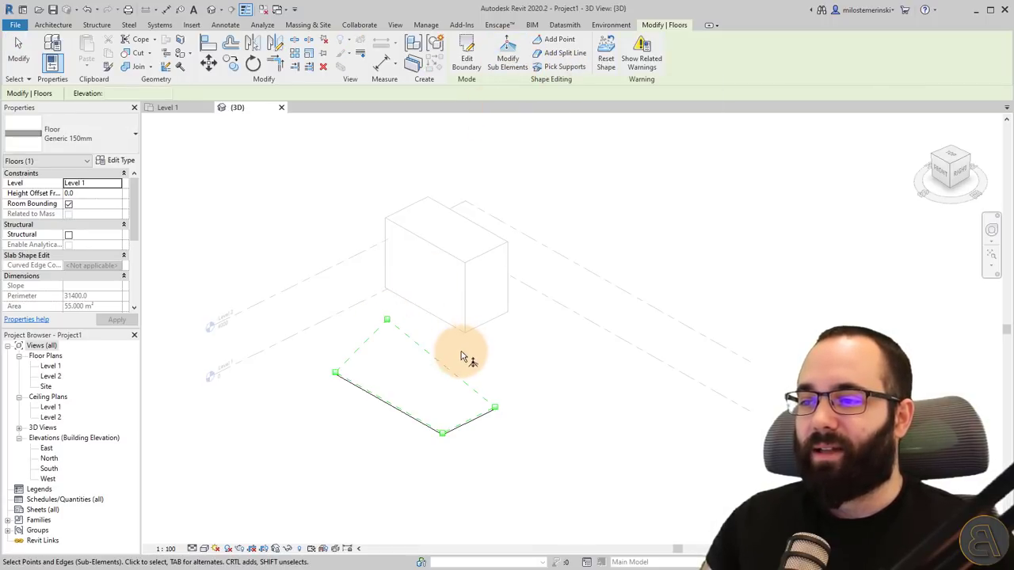
left_click(552, 42)
left_click(437, 373)
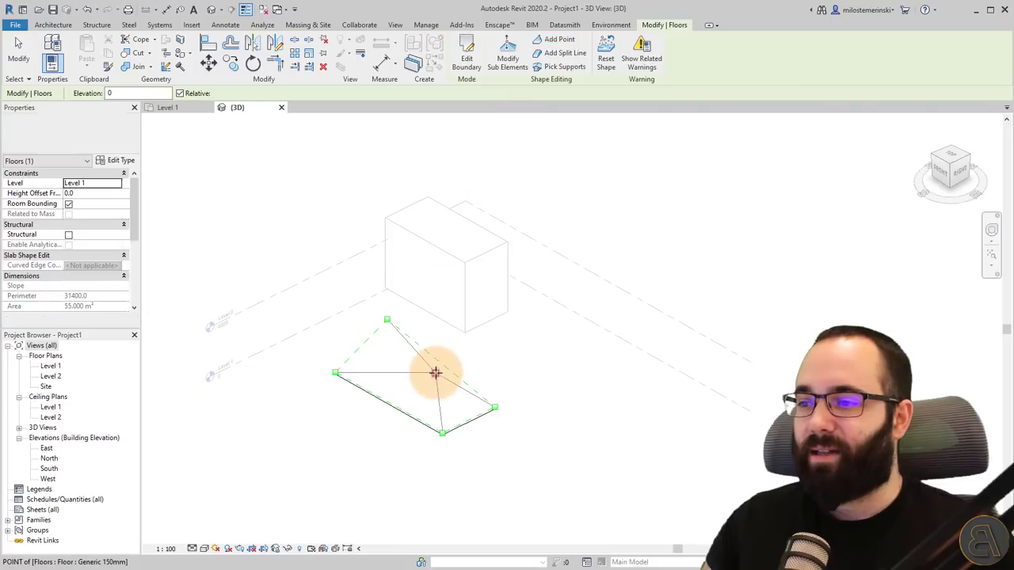
key("Escape")
key("Escape")
left_click(436, 378)
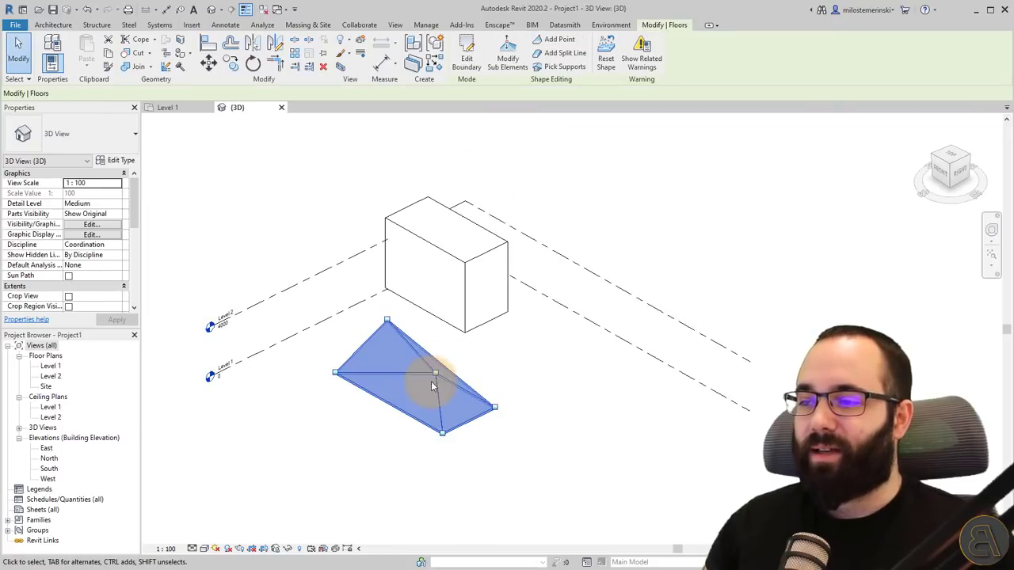
mouse_move(436, 360)
middle_mouse_down("shift")
mouse_move(528, 203)
mouse_move(499, 271)
mouse_move(430, 369)
middle_mouse_up("shift")
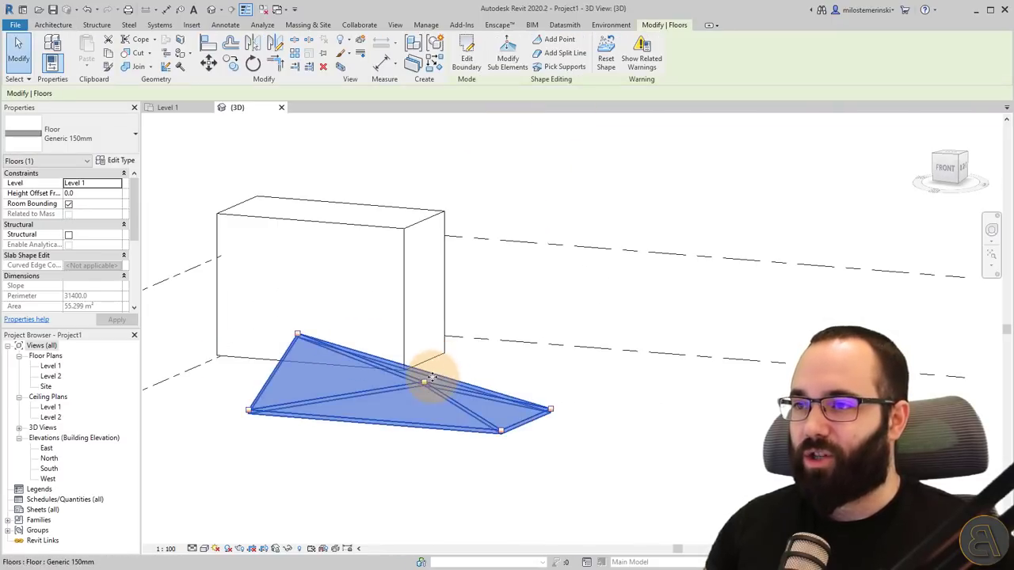
Drag the floor's centre point up to elevation 1949 so the slab peaks.
left_click(508, 59)
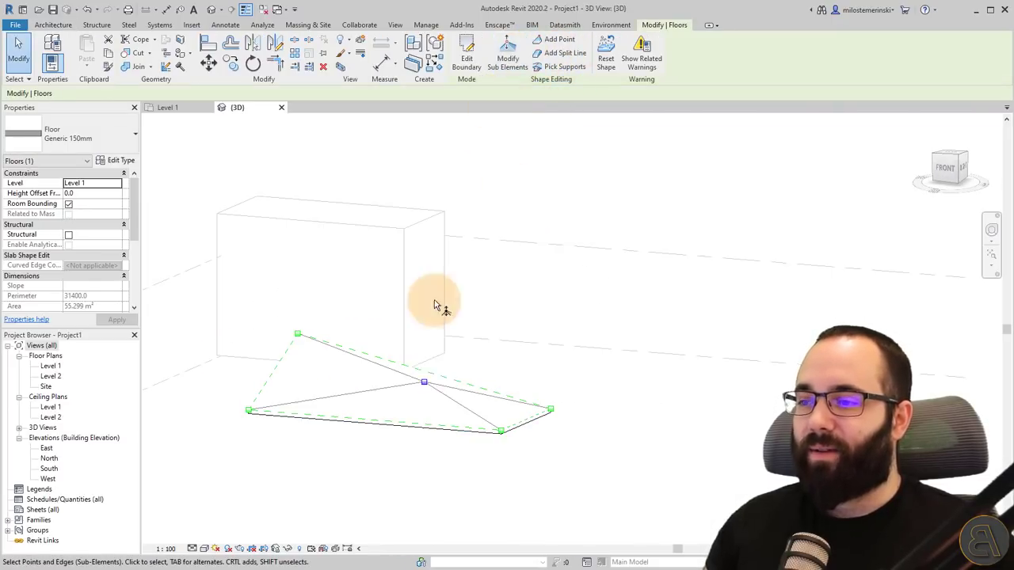
left_click(428, 382)
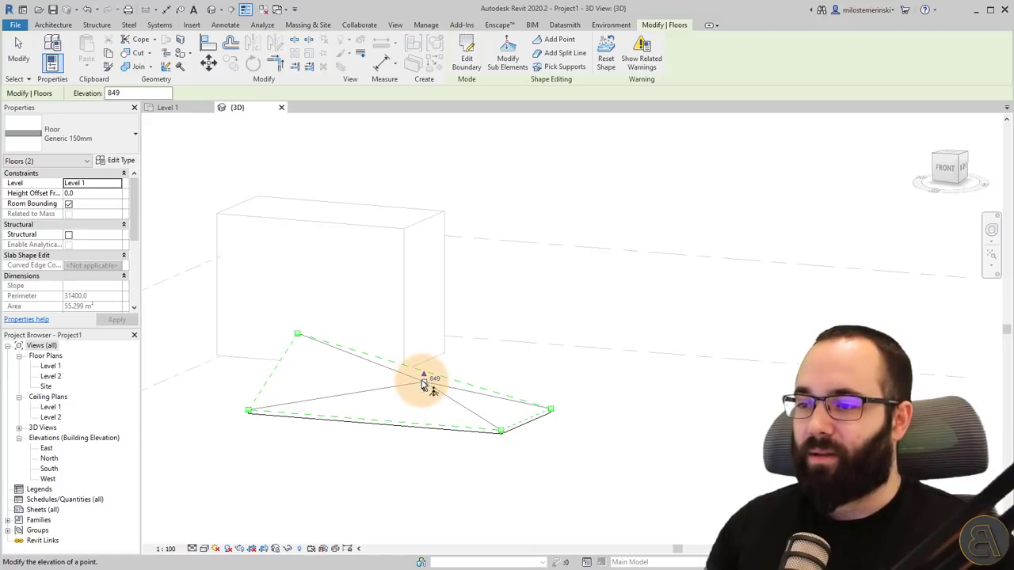
left_click_drag(427, 385, 419, 356)
middle_click_drag(518, 369, 471, 414, "shift")
key("Escape")
key("Escape")
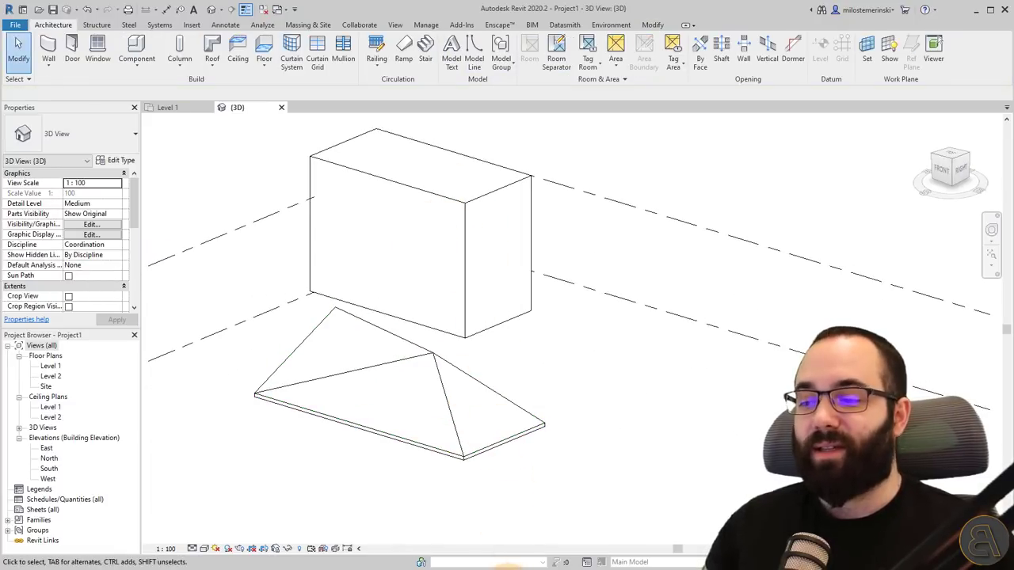
left_click(508, 567)
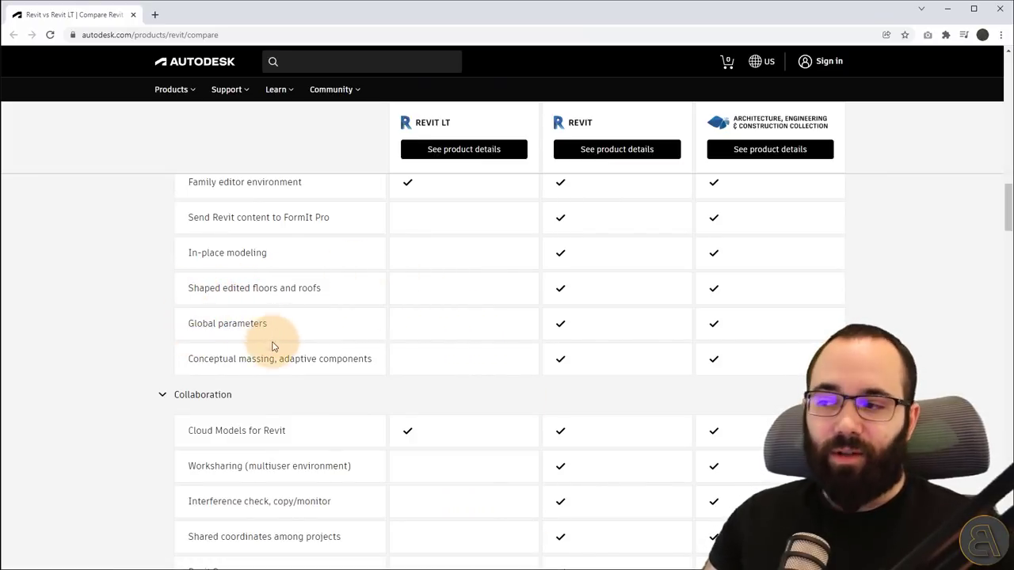
Highlight the 'Conceptual massing, adaptive components' row, then scroll down to Collaboration.
left_click_drag(183, 370, 358, 371)
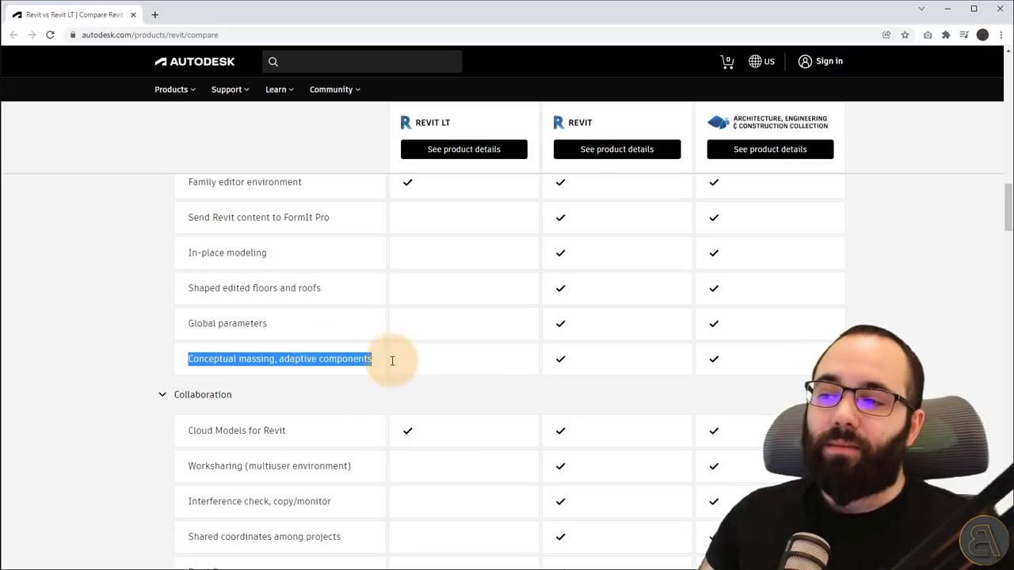
left_click(135, 313)
scroll(134, 313, "down", 2)
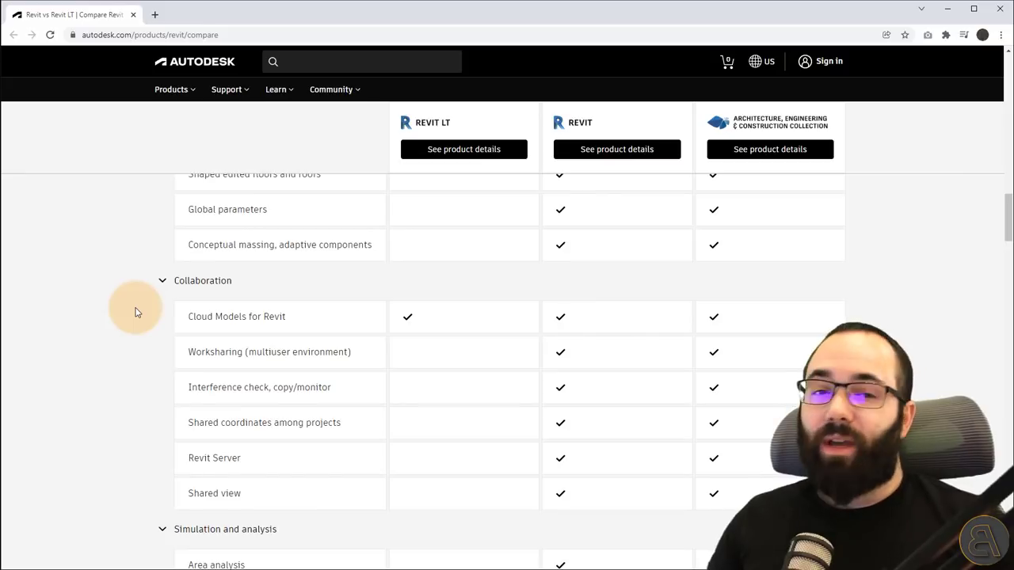
scroll(109, 343, "down", 1)
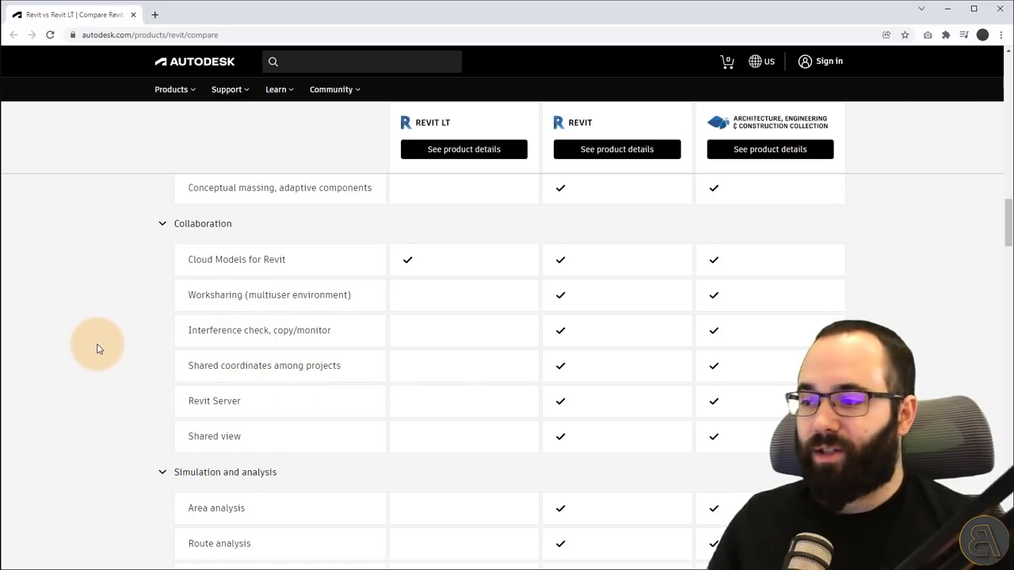
Scroll past the Simulation and analysis rows, which lack Revit LT checks, to Presentation and visualization.
scroll(98, 349, "down", 4)
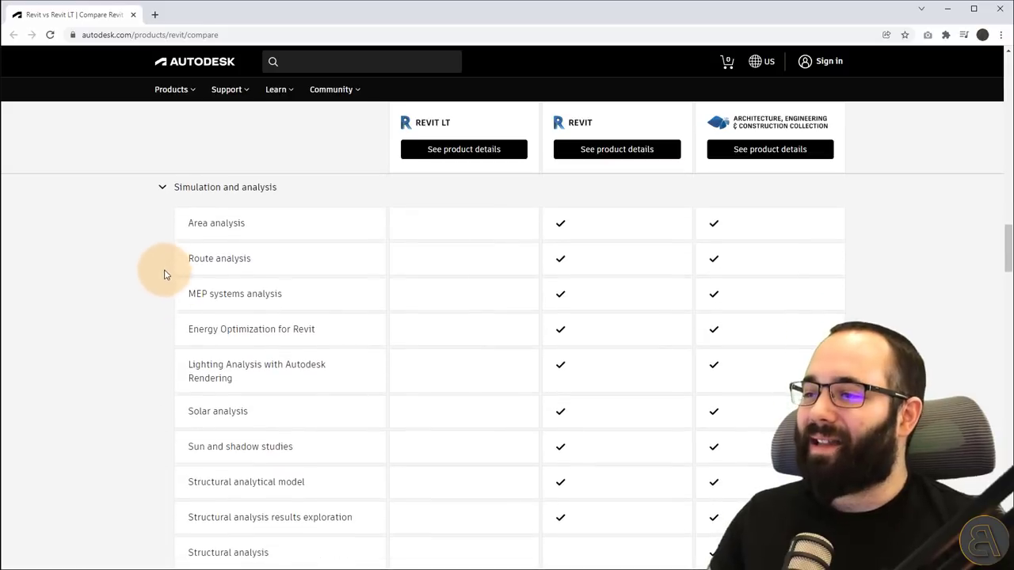
scroll(150, 378, "down", 2)
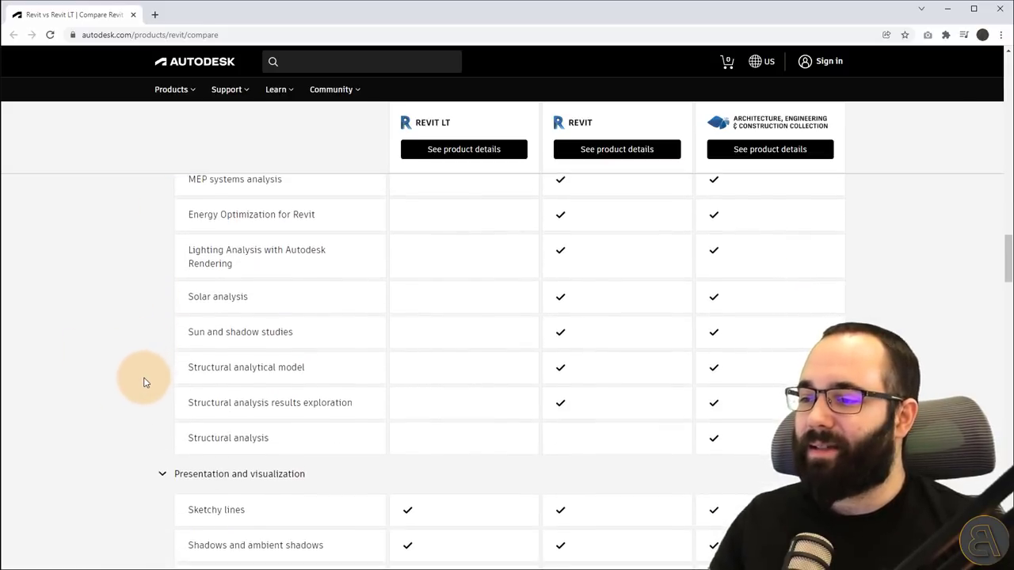
scroll(158, 384, "up", 2)
scroll(373, 285, "down", 1)
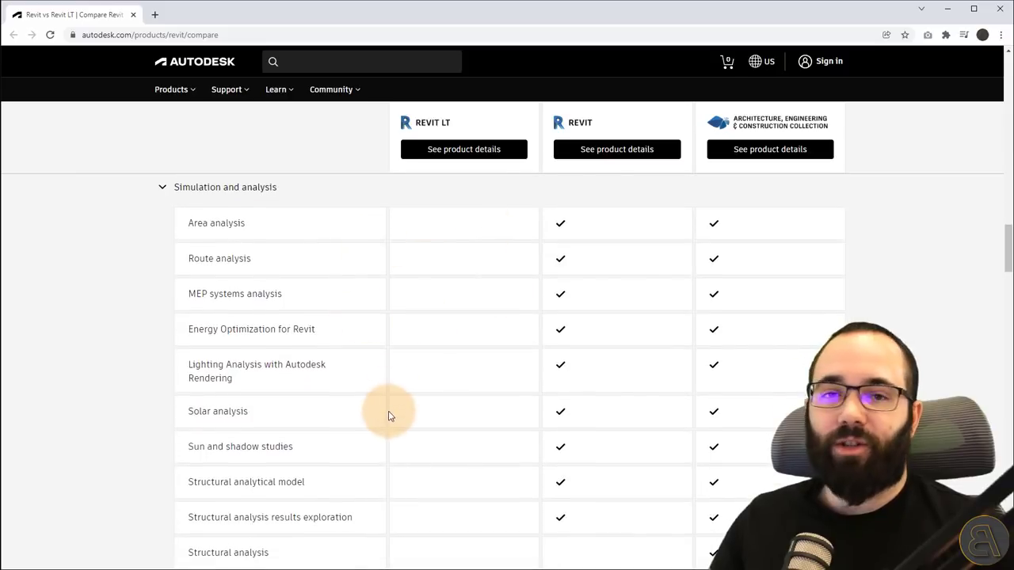
scroll(341, 361, "down", 1)
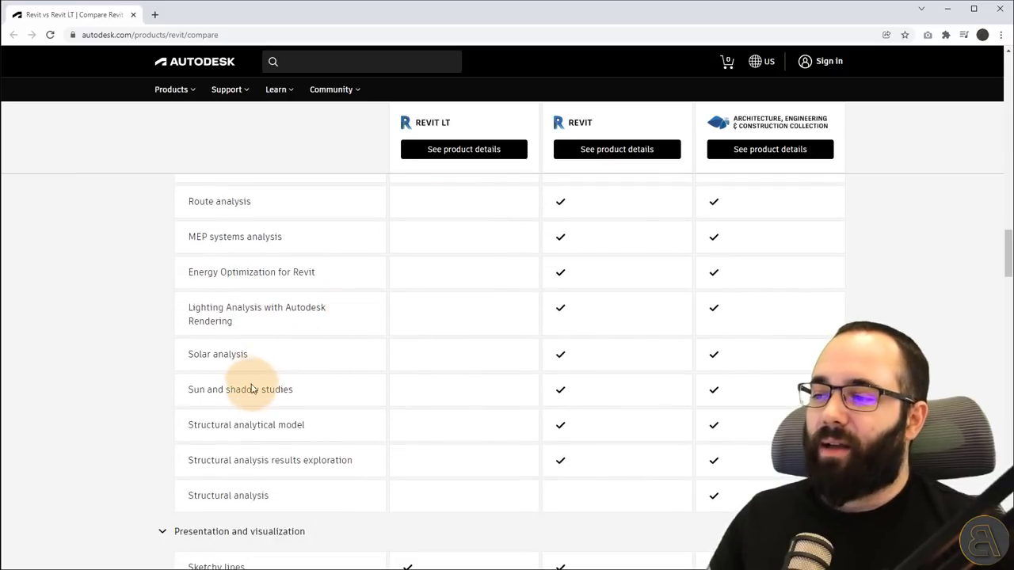
scroll(254, 452, "up", 2)
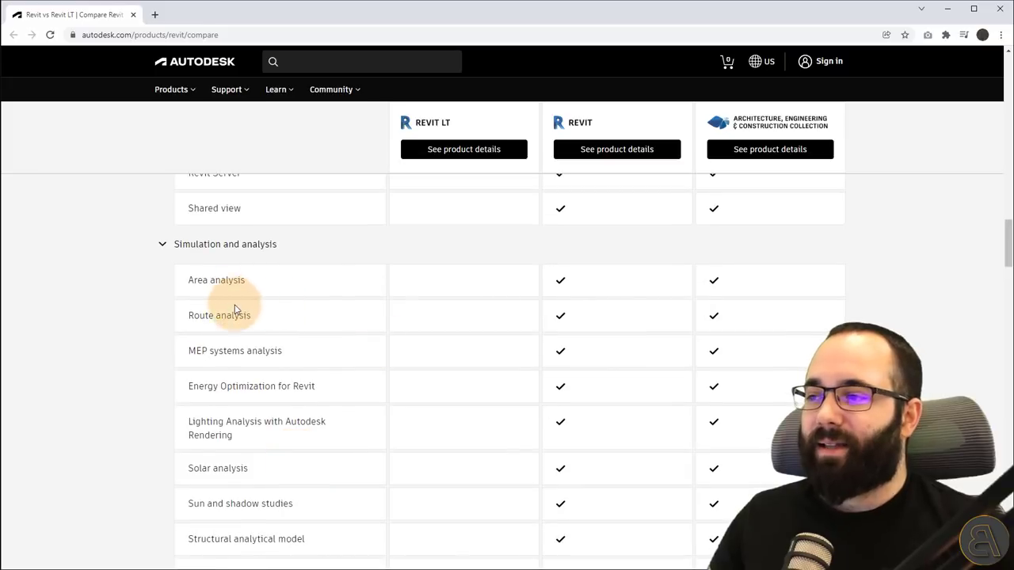
scroll(214, 301, "down", 1)
scroll(276, 333, "down", 1)
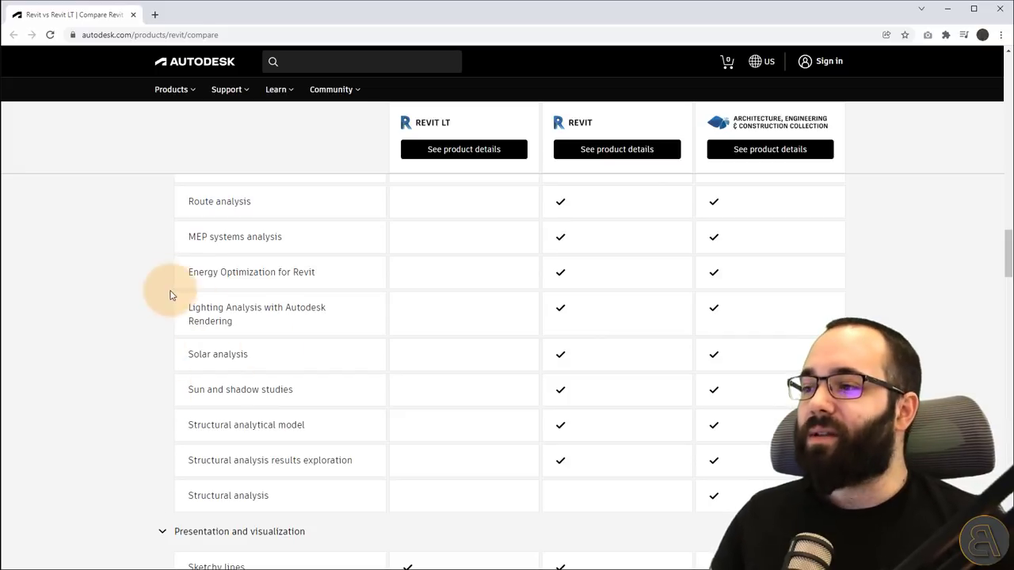
scroll(146, 273, "down", 1)
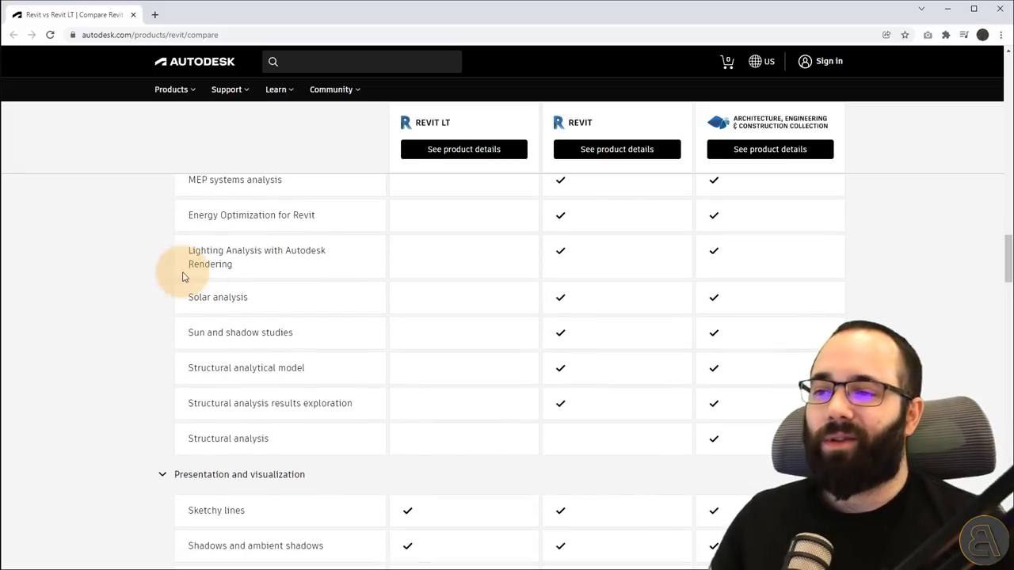
scroll(193, 317, "down", 2)
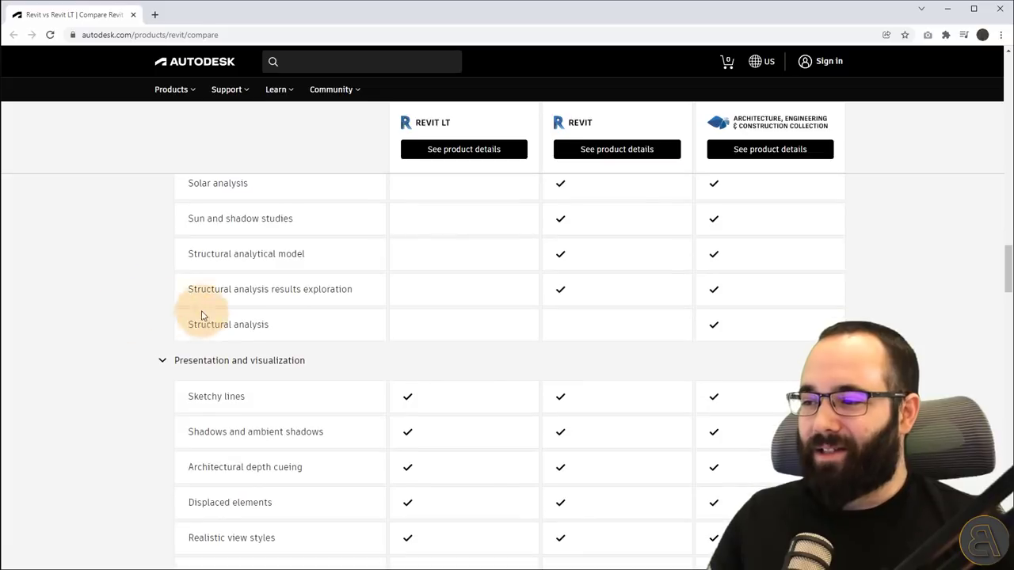